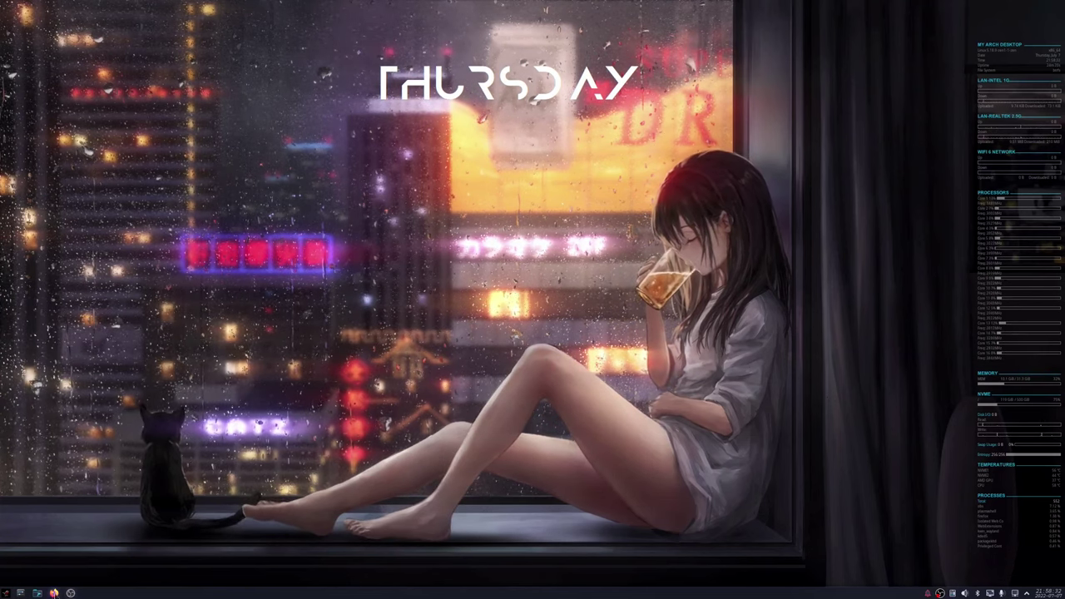
# Step: Pause the Fedora Girl YouTube video and copy its short youtu.be share link
pyautogui.press('super+d')
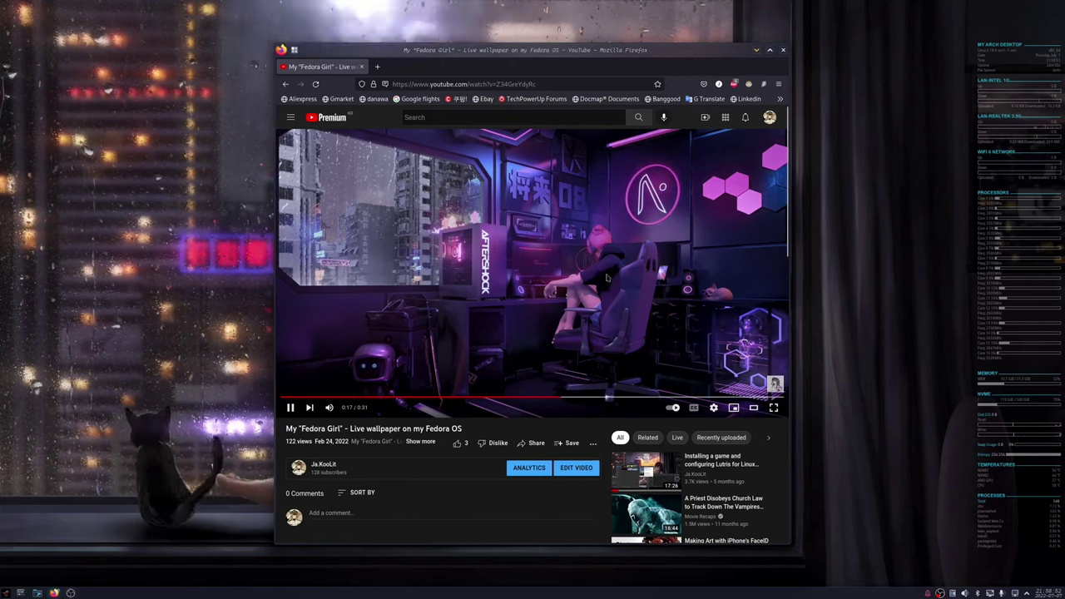
pyautogui.click(290, 407)
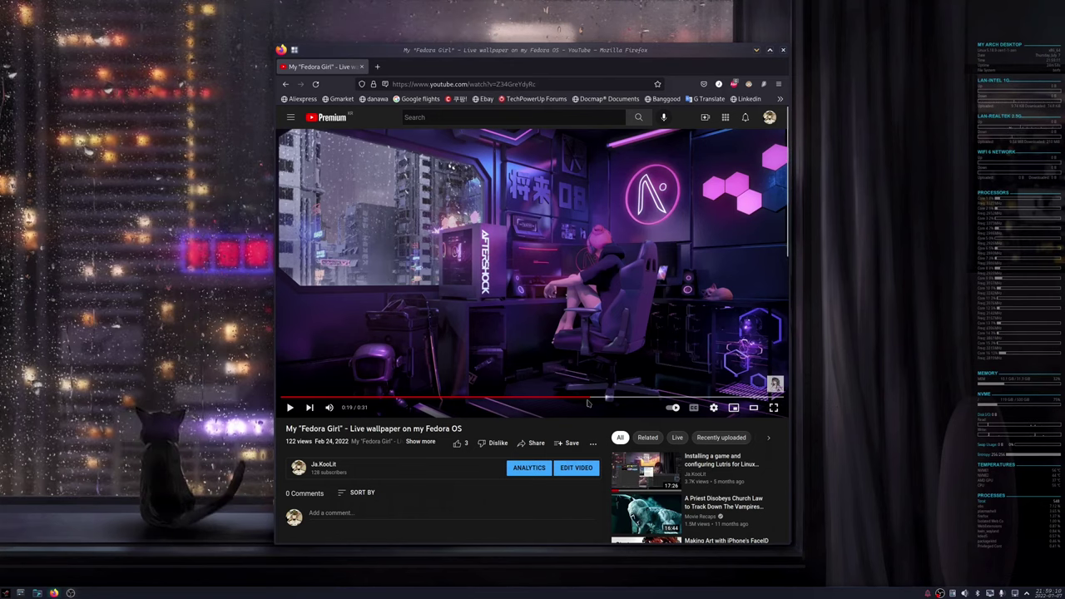
pyautogui.click(530, 442)
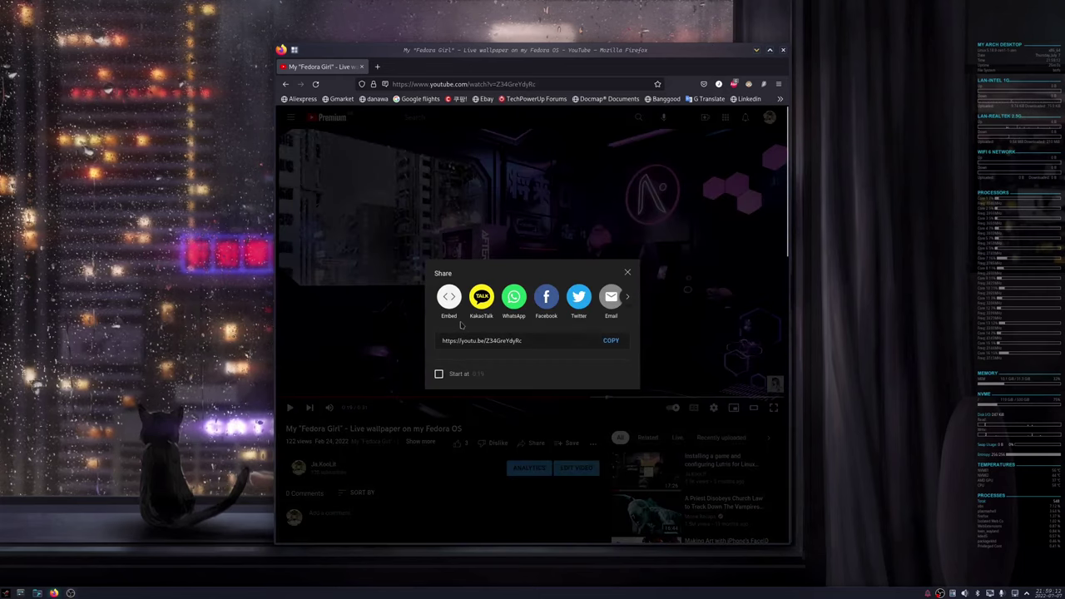
pyautogui.click(610, 340)
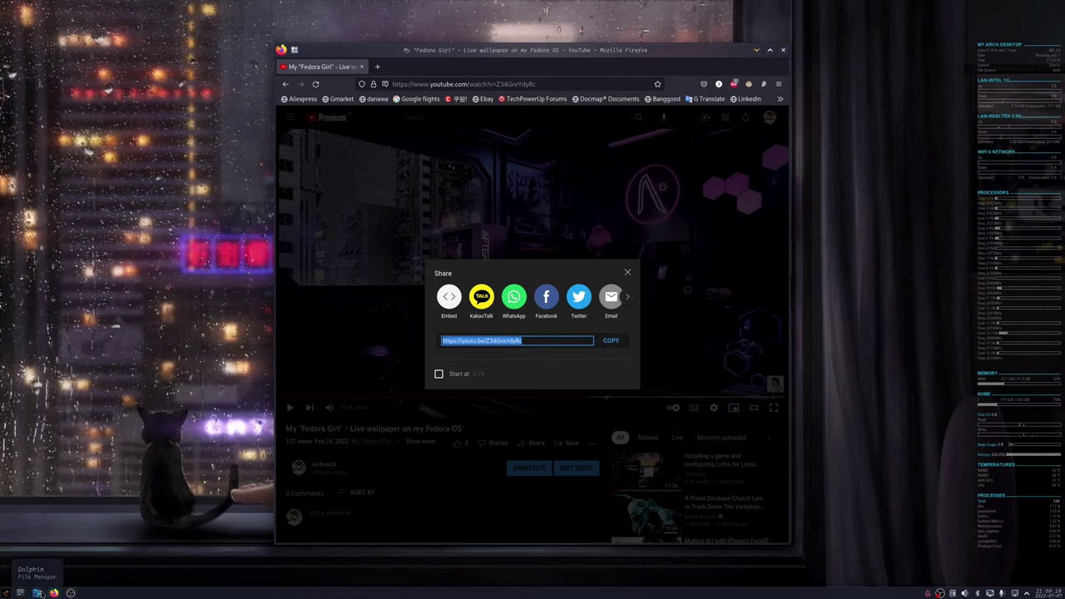
# Step: Open a Konsole terminal in Dolphin's Videos folder and recopy the video's youtu.be link
pyautogui.click(37, 592)
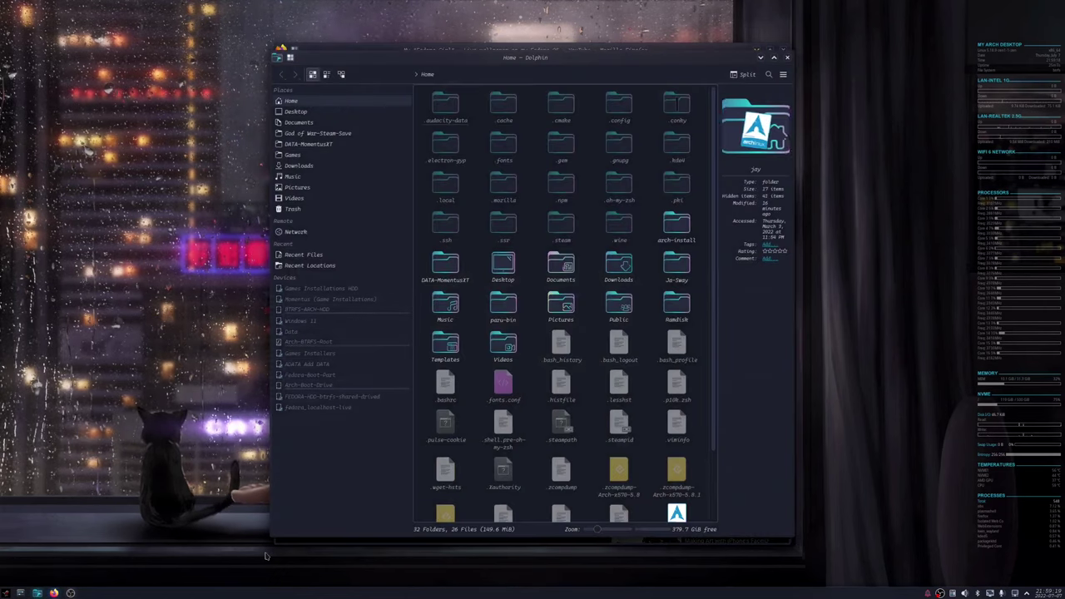
pyautogui.click(295, 198)
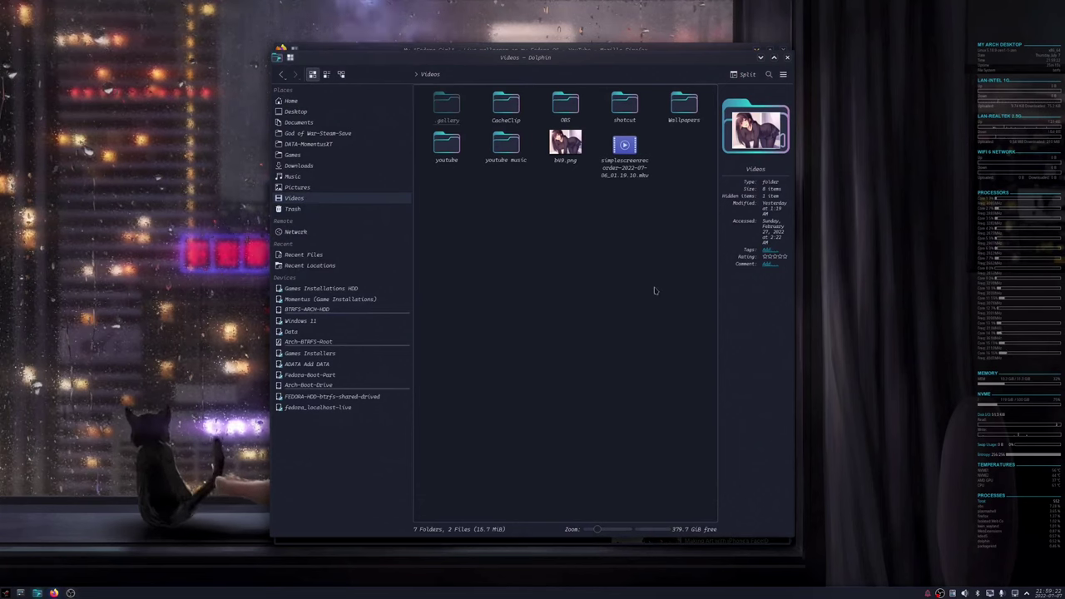
pyautogui.rightClick(562, 283)
pyautogui.click(610, 347)
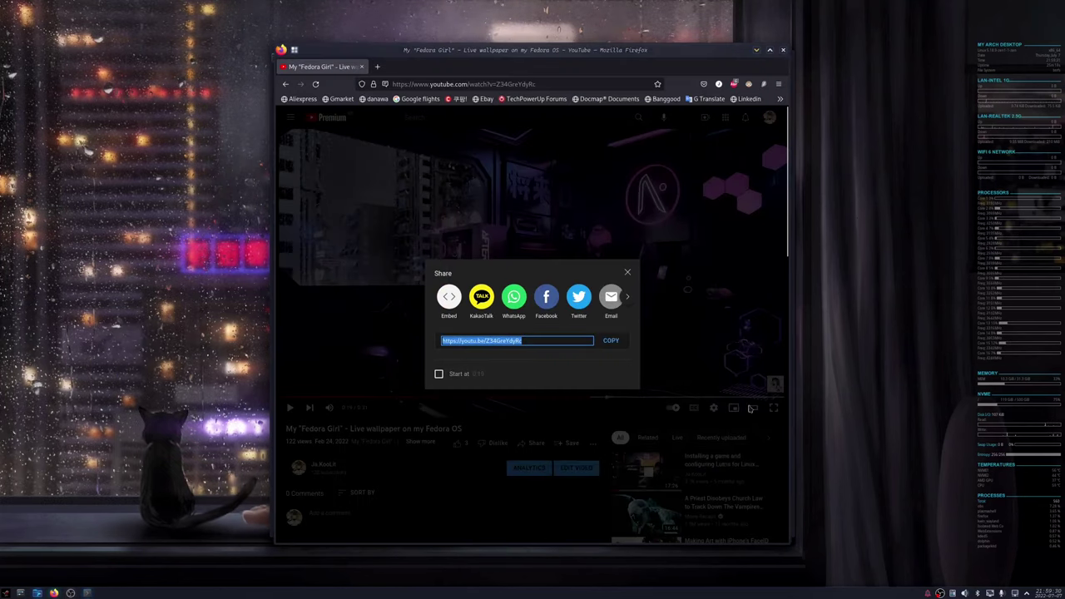
pyautogui.click(618, 343)
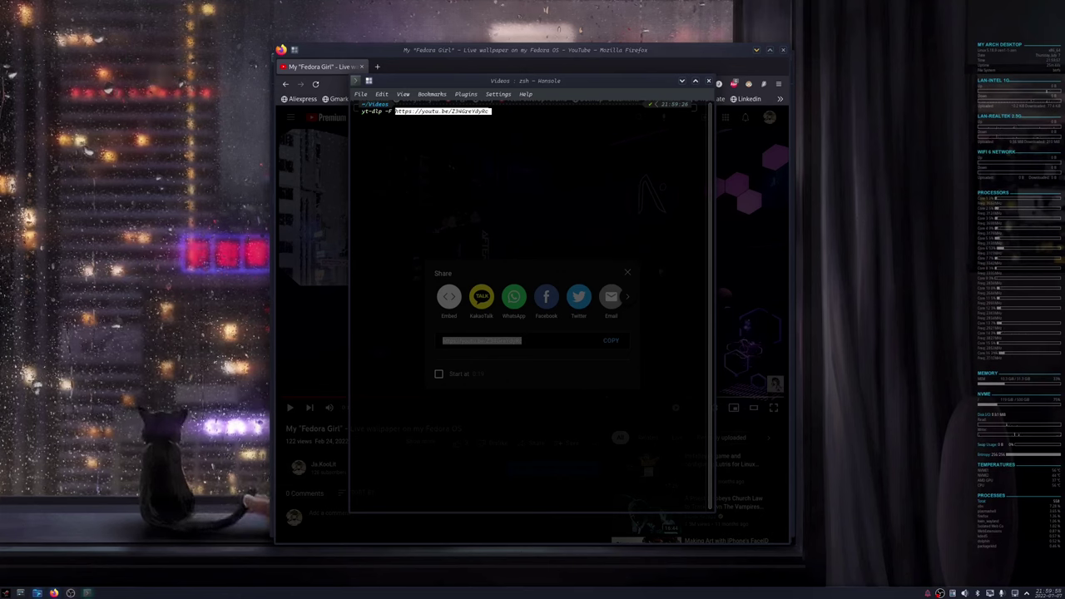
# Step: Run yt-dlp -F with the pasted youtu.be link to list the video's formats
pyautogui.hotkey('ctrl', 'shift', 'v')
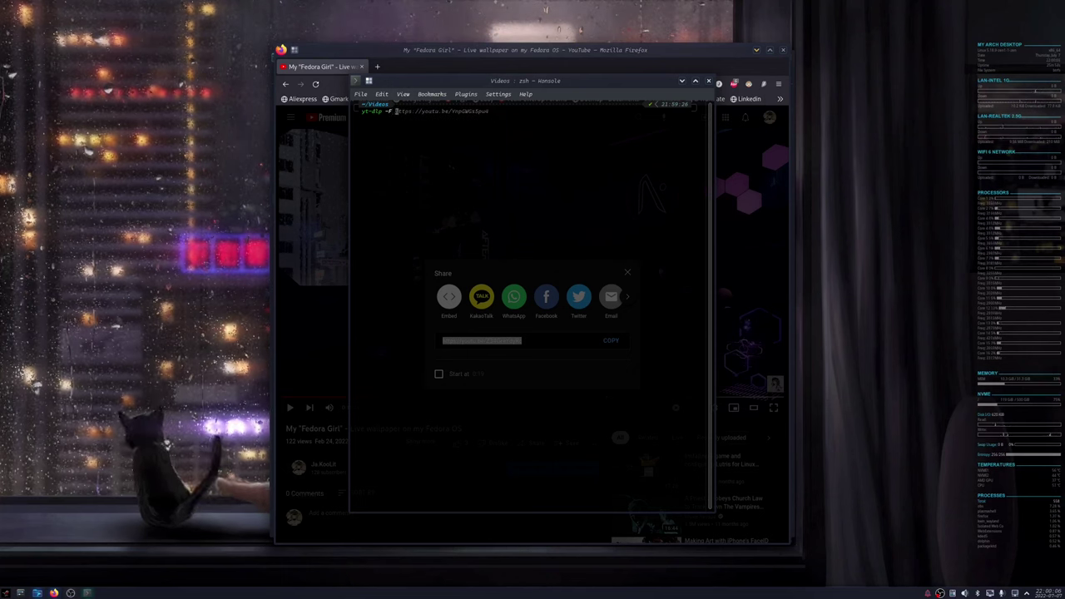
pyautogui.hotkey('ctrl', 'shift', 'v')
pyautogui.press('Return')
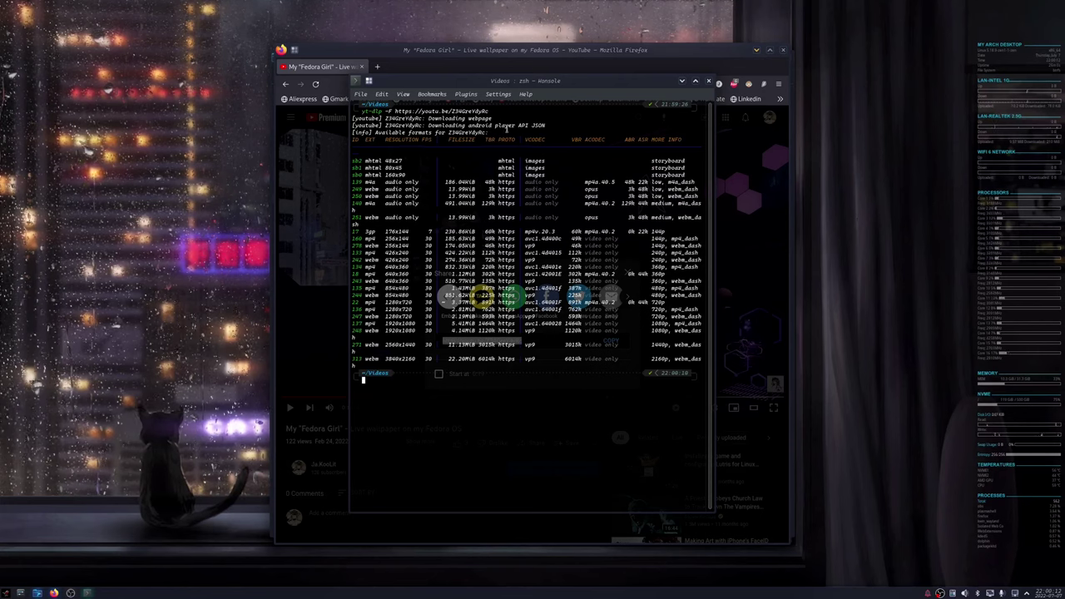
# Step: Minimize Firefox and Dolphin and widen the Konsole window slightly
pyautogui.click(756, 52)
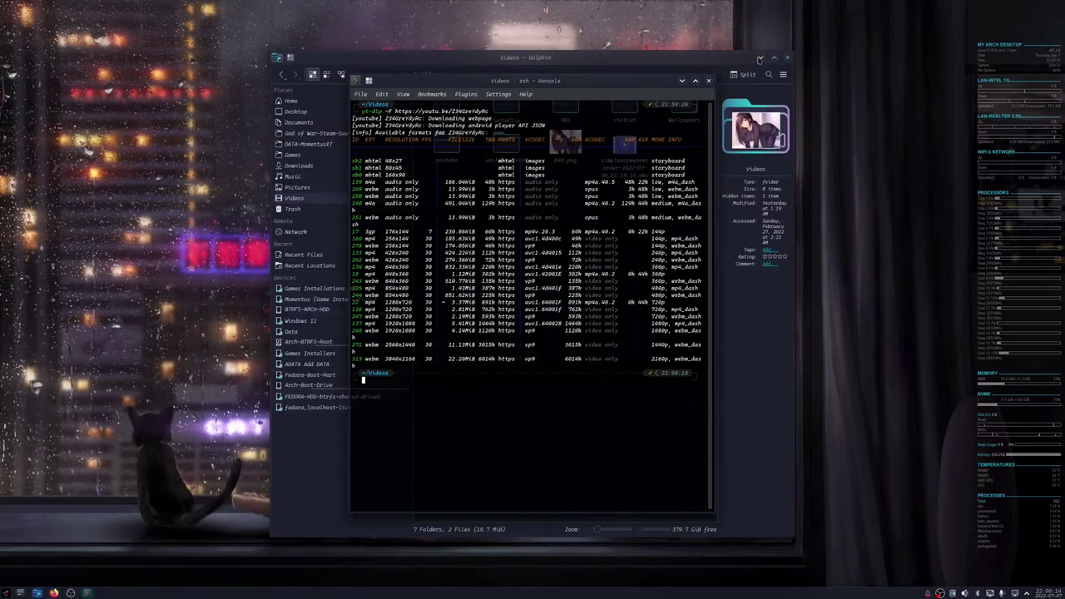
pyautogui.click(759, 58)
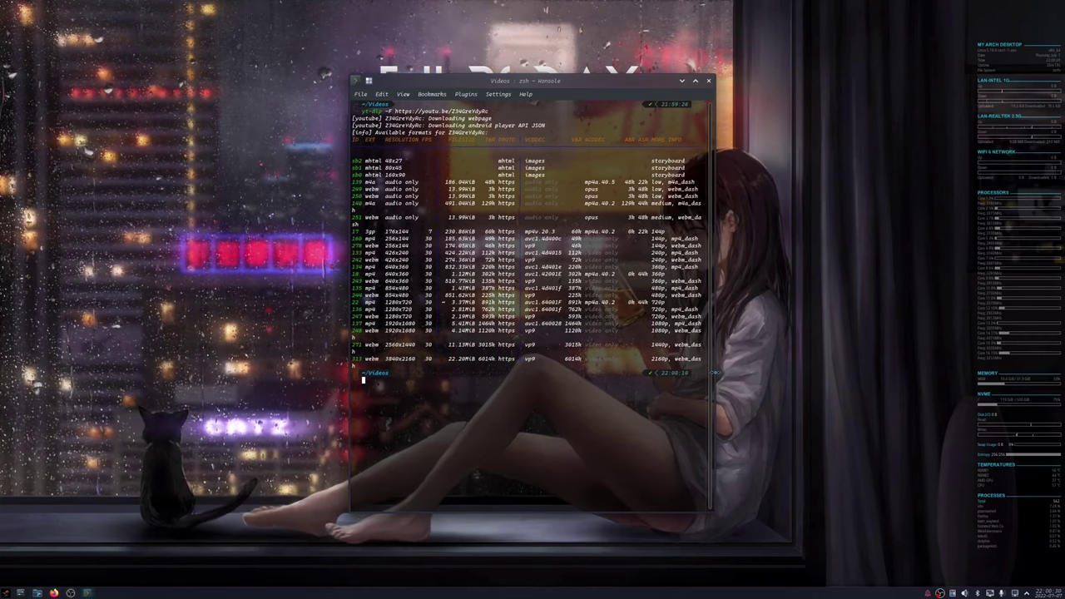
pyautogui.moveTo(713, 372); pyautogui.dragTo(749, 371)
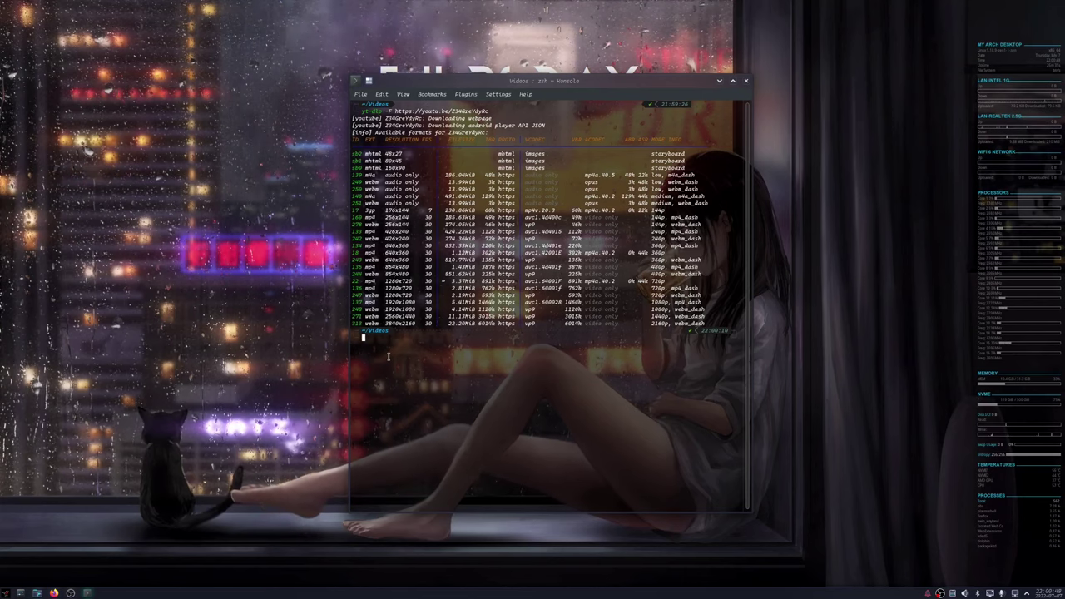
# Step: Download format 313 (2160p webm) with yt-dlp, then move Konsole left and minimize it
pyautogui.write('yt-dlp')
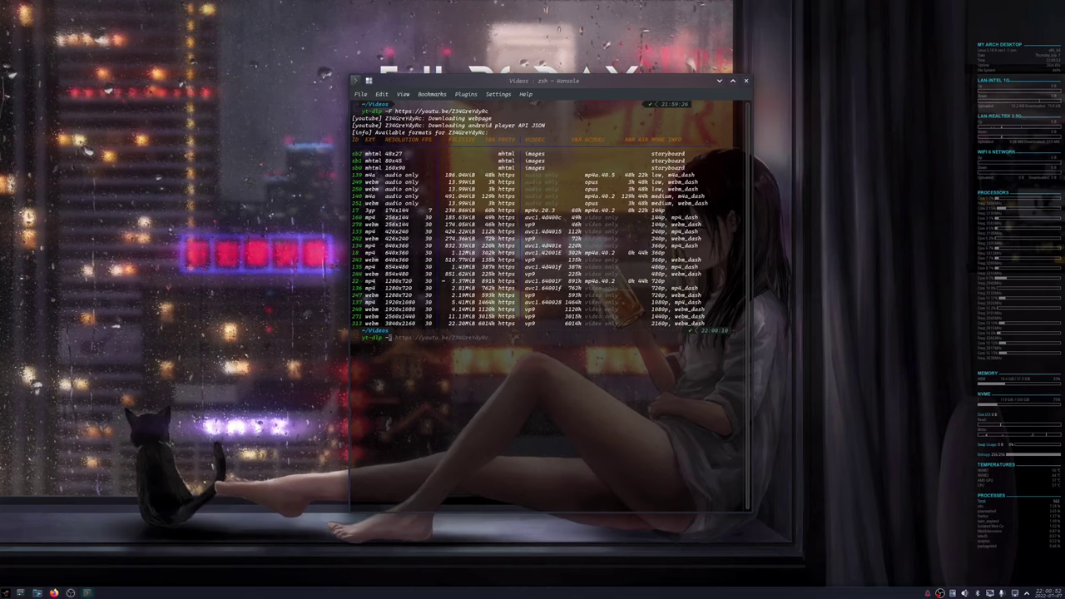
pyautogui.write(' -f ')
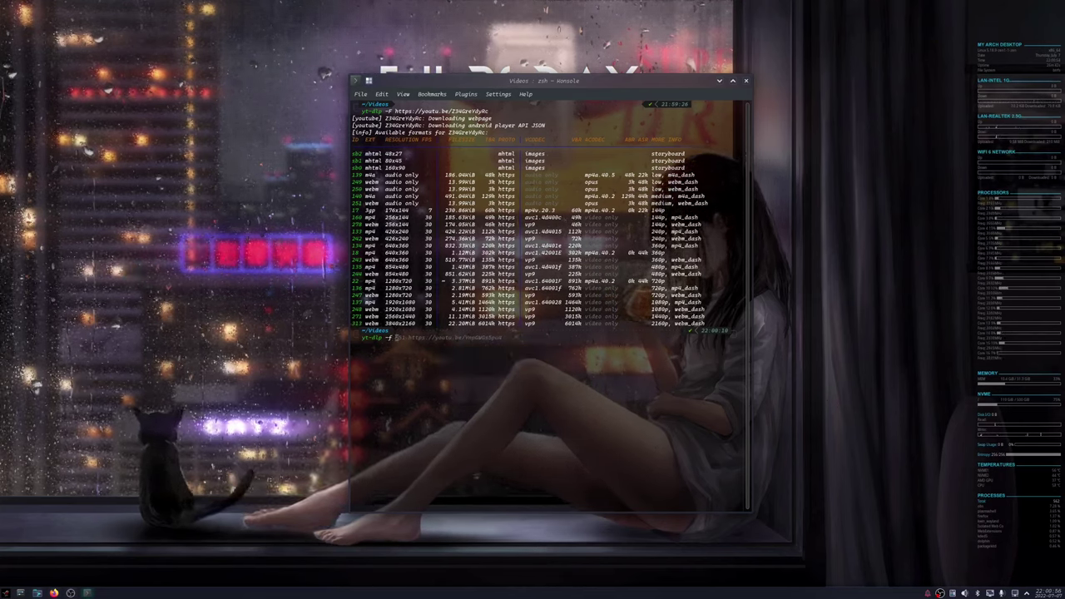
pyautogui.write('313')
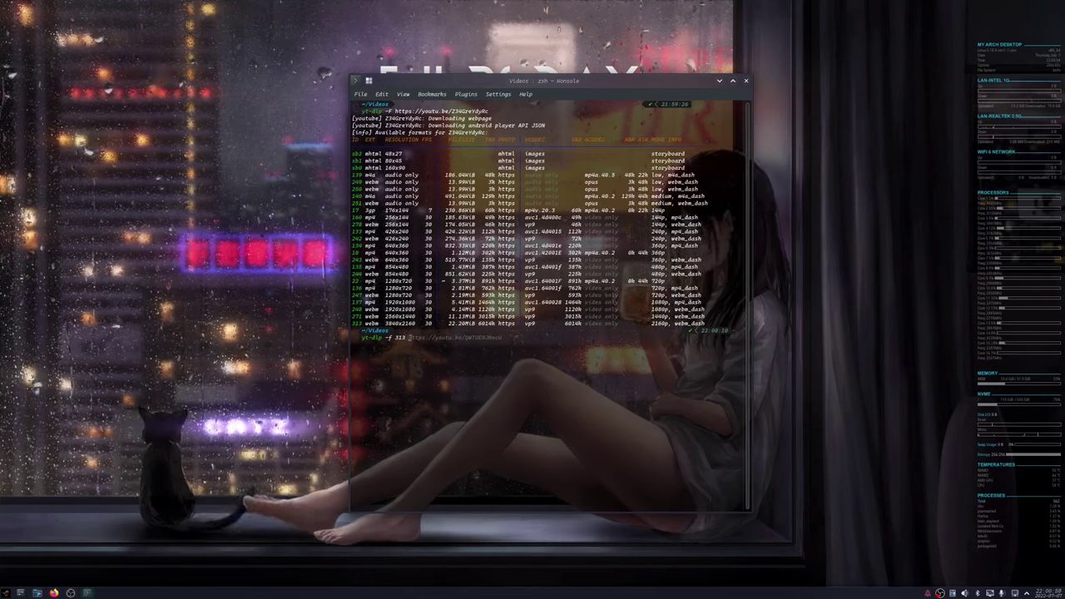
pyautogui.hotkey('ctrl', 'shift', 'v')
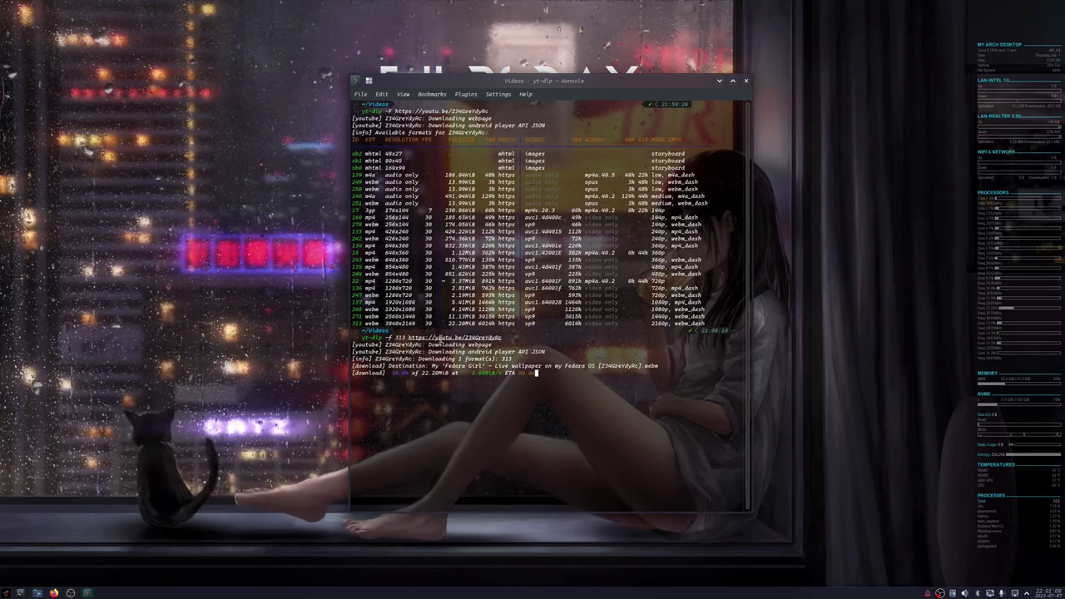
pyautogui.moveTo(601, 80); pyautogui.dragTo(289, 122)
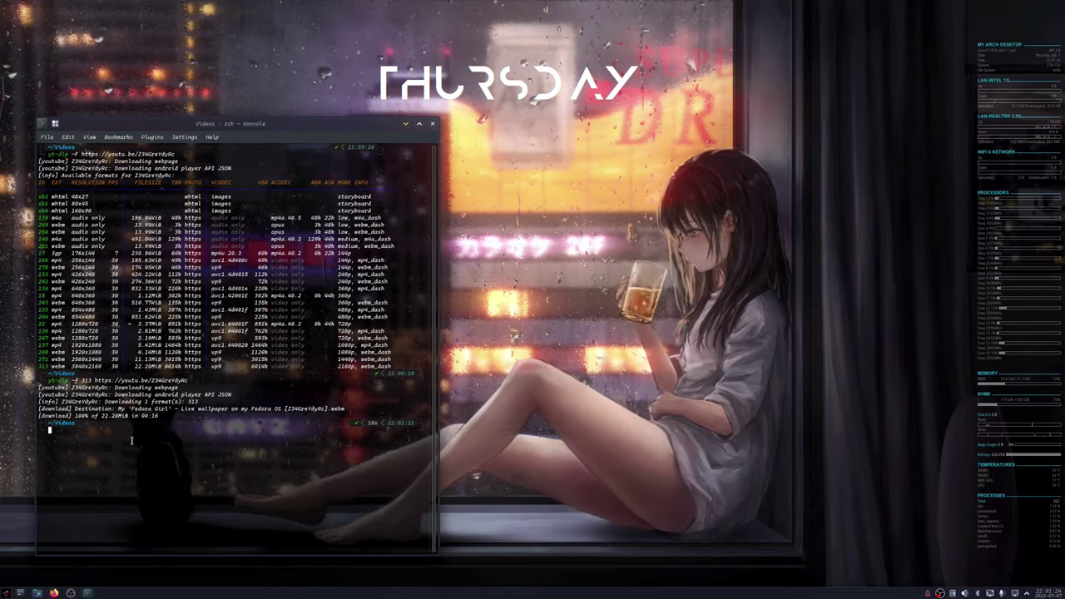
pyautogui.moveTo(119, 409); pyautogui.dragTo(237, 406)
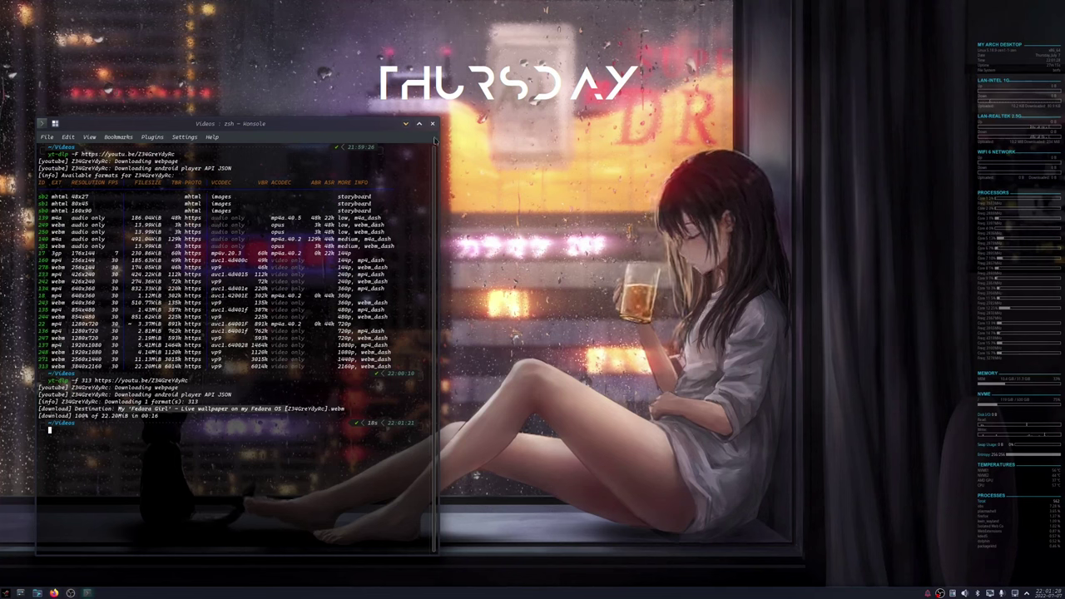
pyautogui.click(405, 124)
# Step: Open Configure Desktop and Wallpaper, keeping the layout on Folder View
pyautogui.rightClick(293, 434)
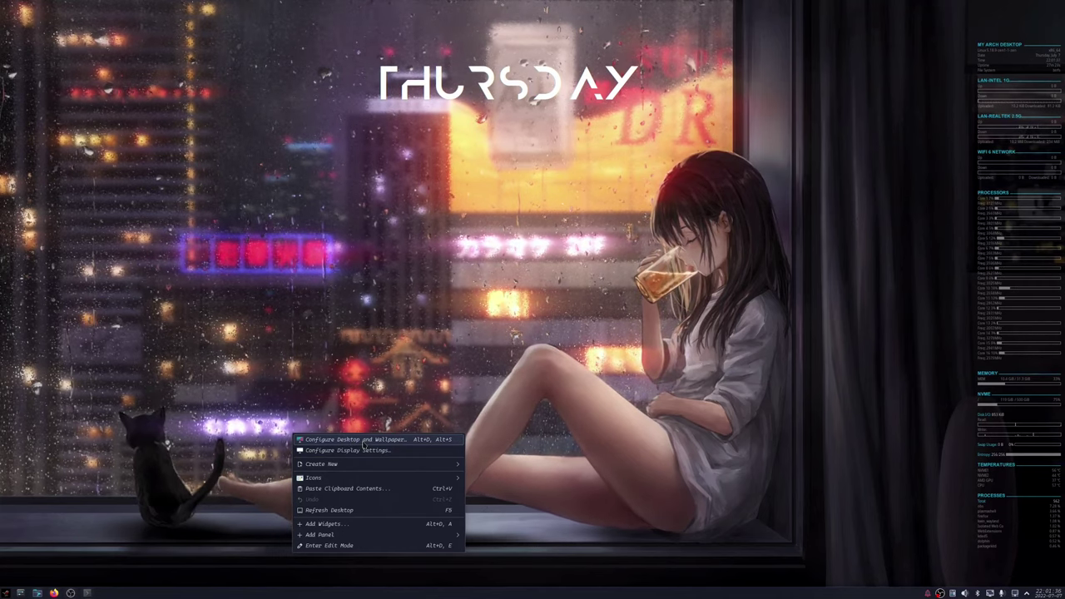
pyautogui.click(364, 441)
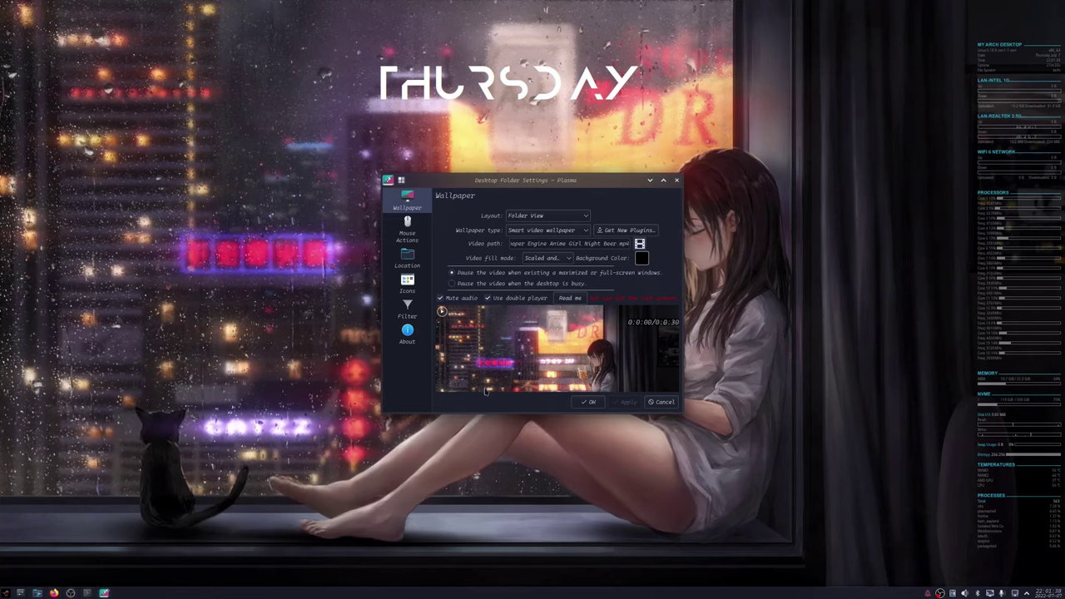
pyautogui.click(577, 215)
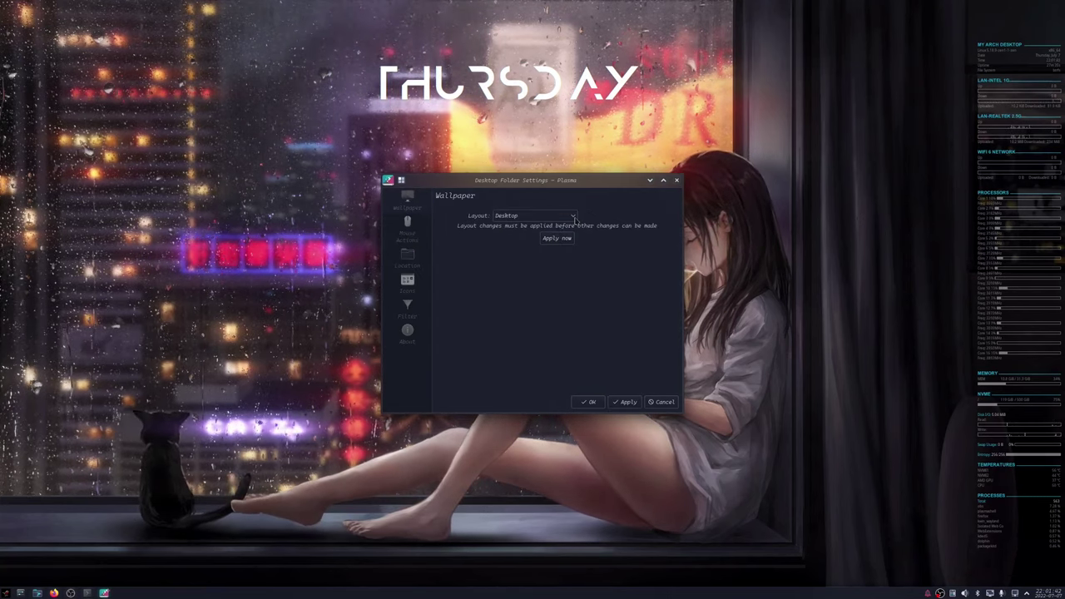
pyautogui.click(532, 237)
# Step: Keep Smart video wallpaper as the type and open the Get New Plugins catalogue
pyautogui.click(543, 233)
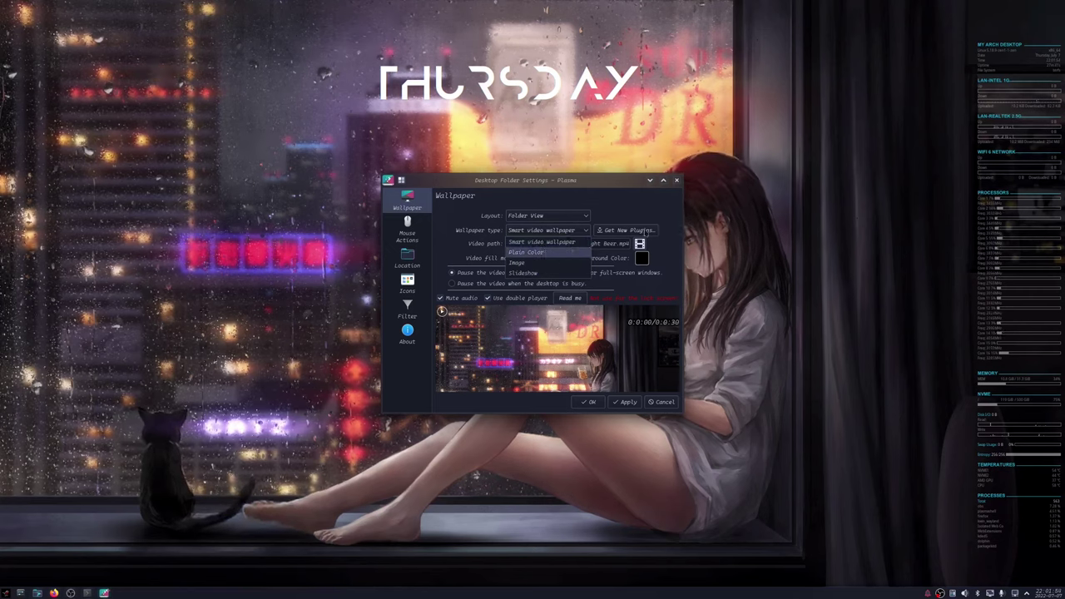
pyautogui.click(638, 230)
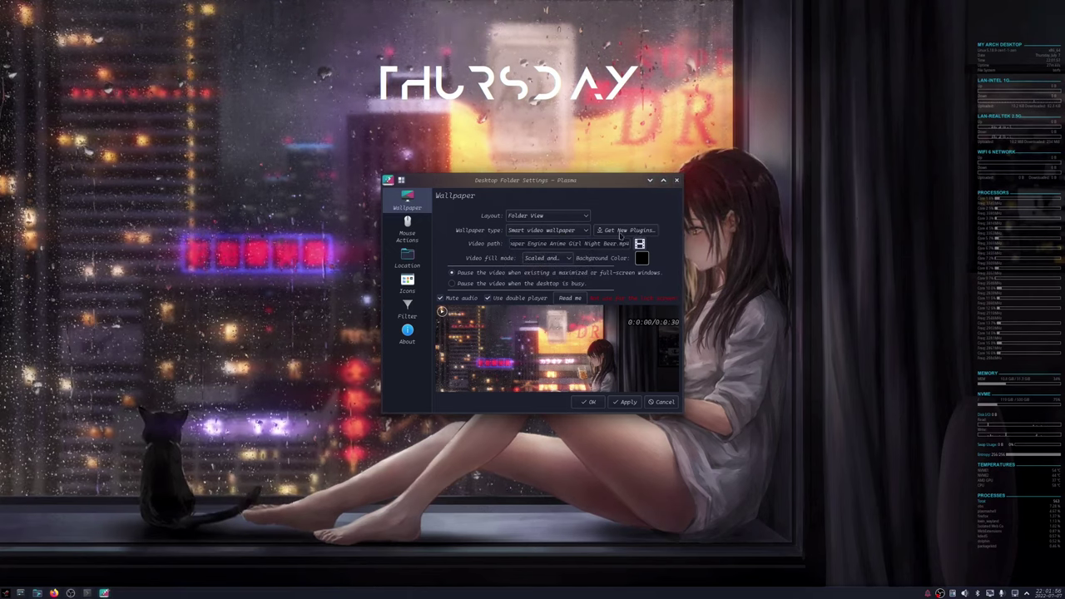
pyautogui.click(619, 232)
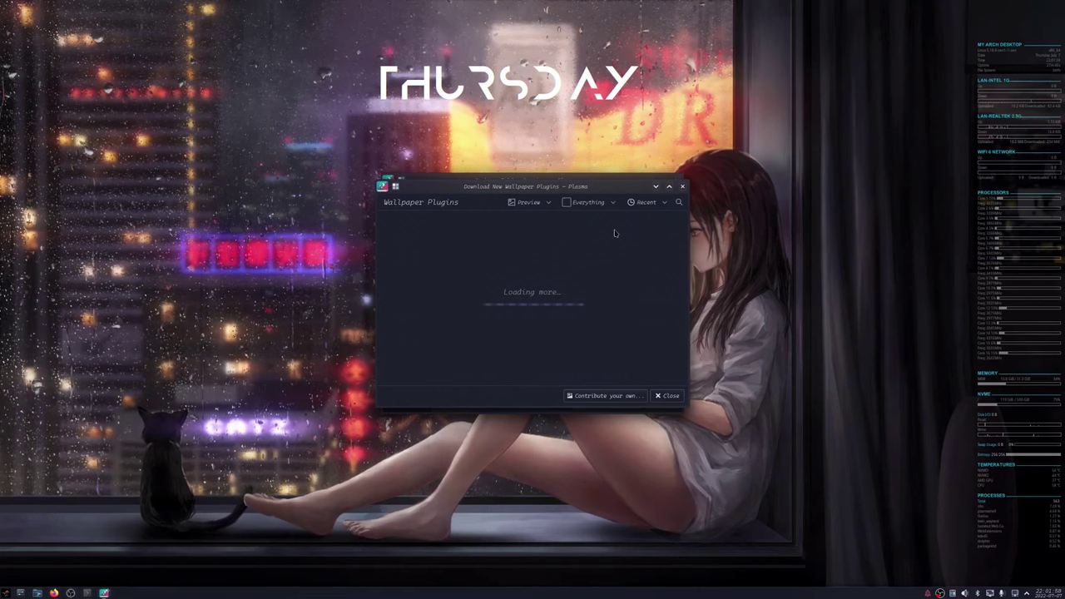
pyautogui.moveTo(605, 188); pyautogui.dragTo(788, 289)
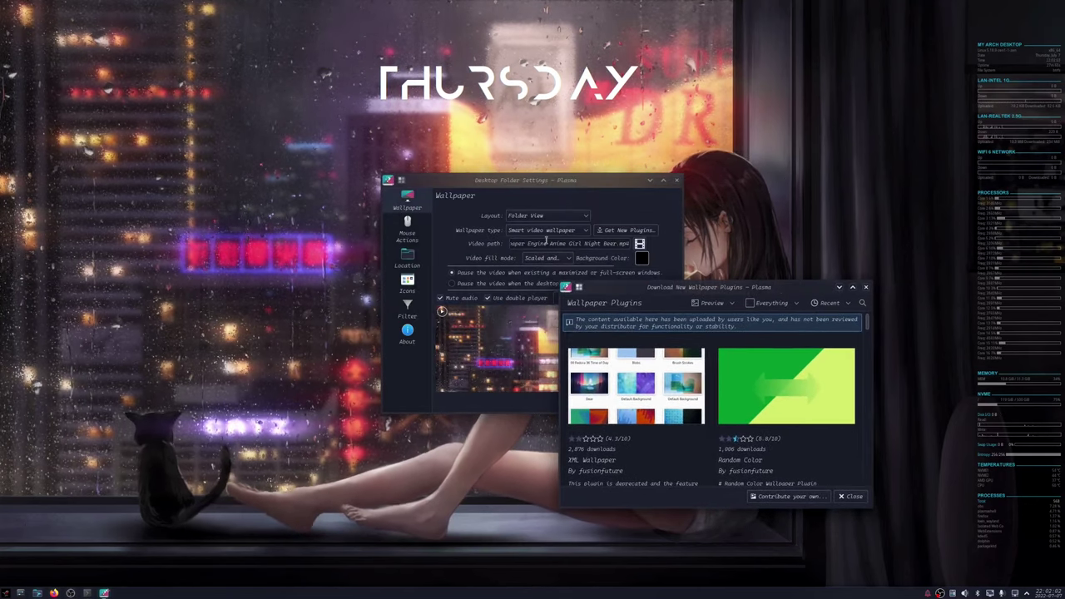
# Step: Search the plugin store for 'video wallpaper' and enlarge the store window
pyautogui.click(861, 302)
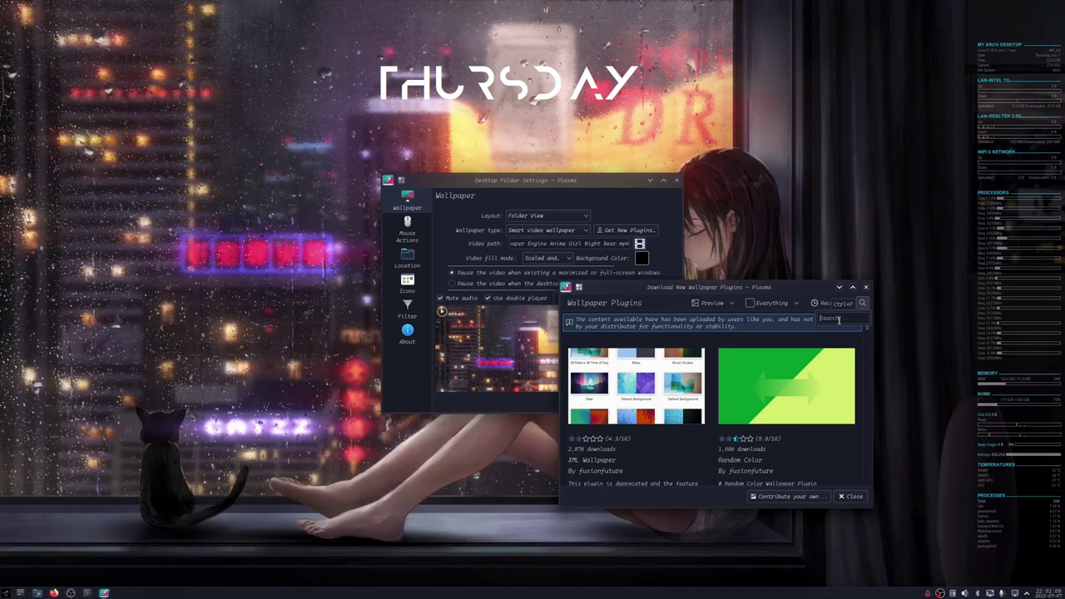
pyautogui.write('video wa')
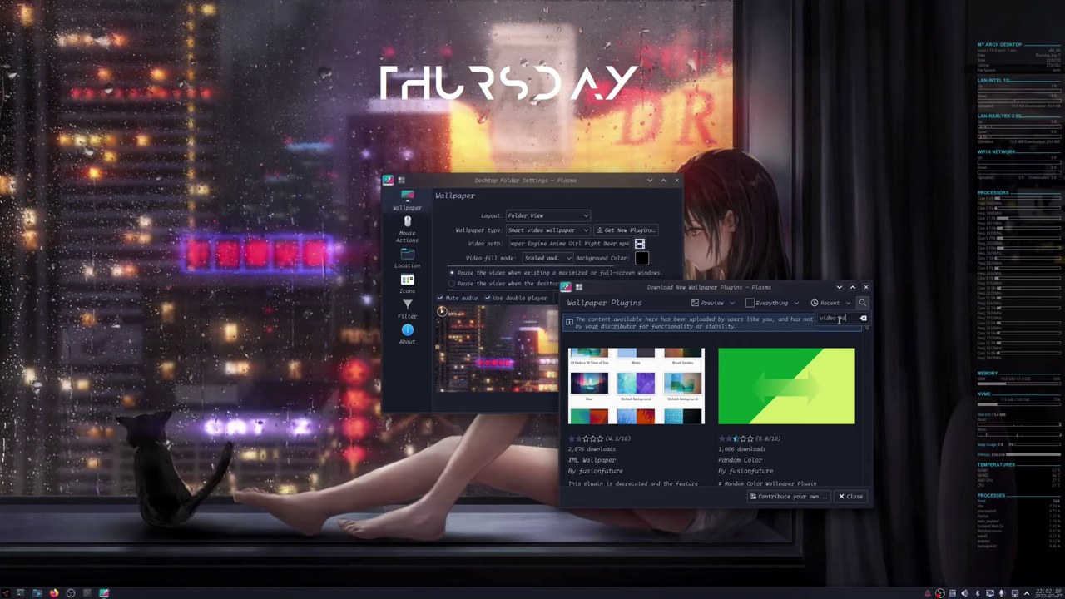
pyautogui.write('per')
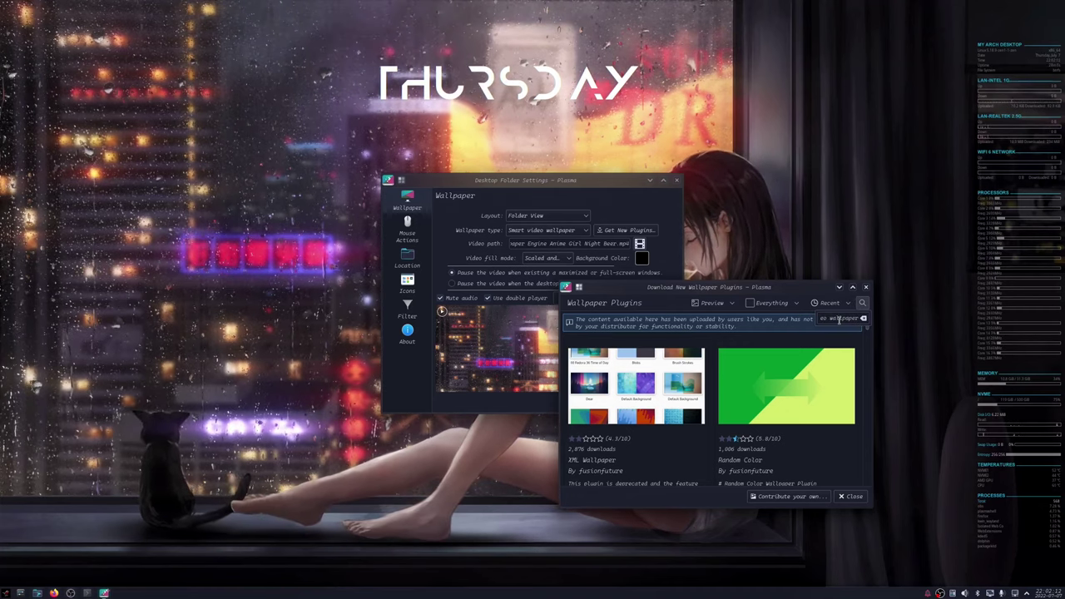
pyautogui.press('Return')
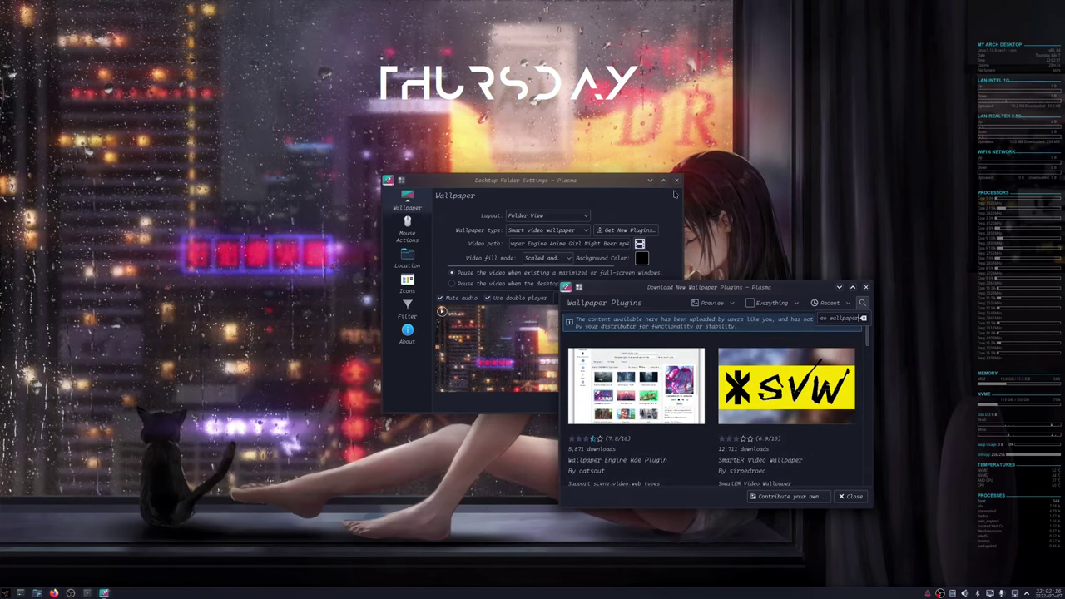
pyautogui.moveTo(784, 287); pyautogui.dragTo(774, 166)
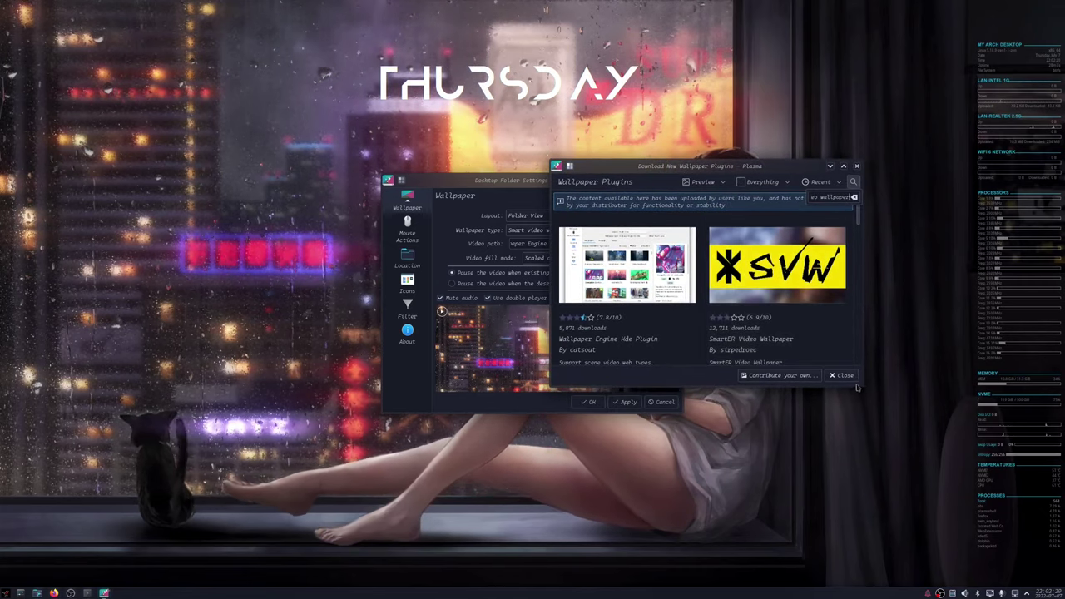
pyautogui.moveTo(860, 385); pyautogui.dragTo(955, 567)
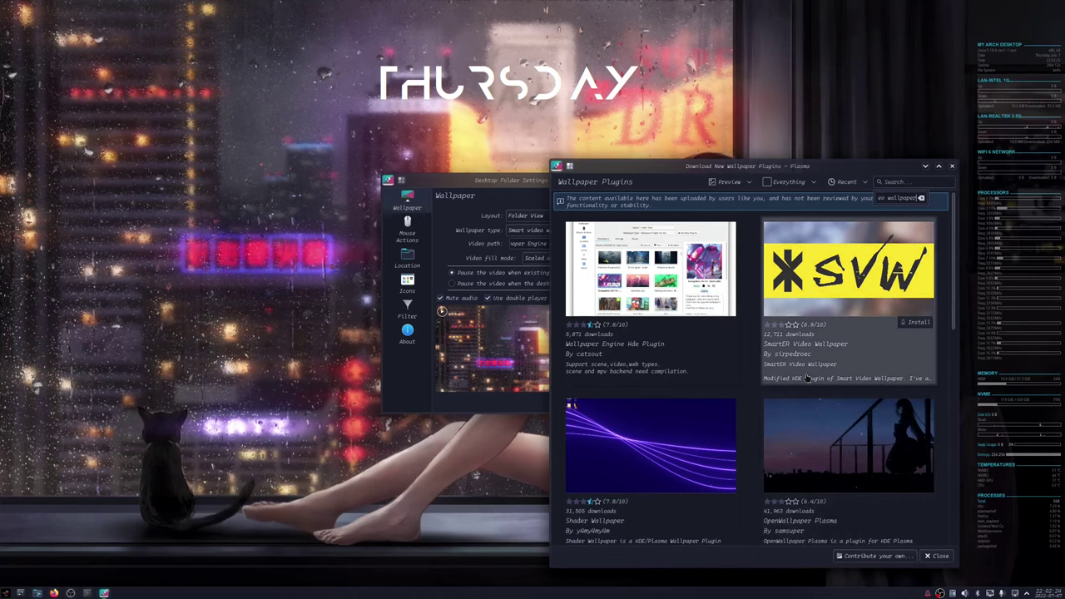
# Step: View the SmartER Video Wallpaper plugin details, then browse the plugin list
pyautogui.click(806, 376)
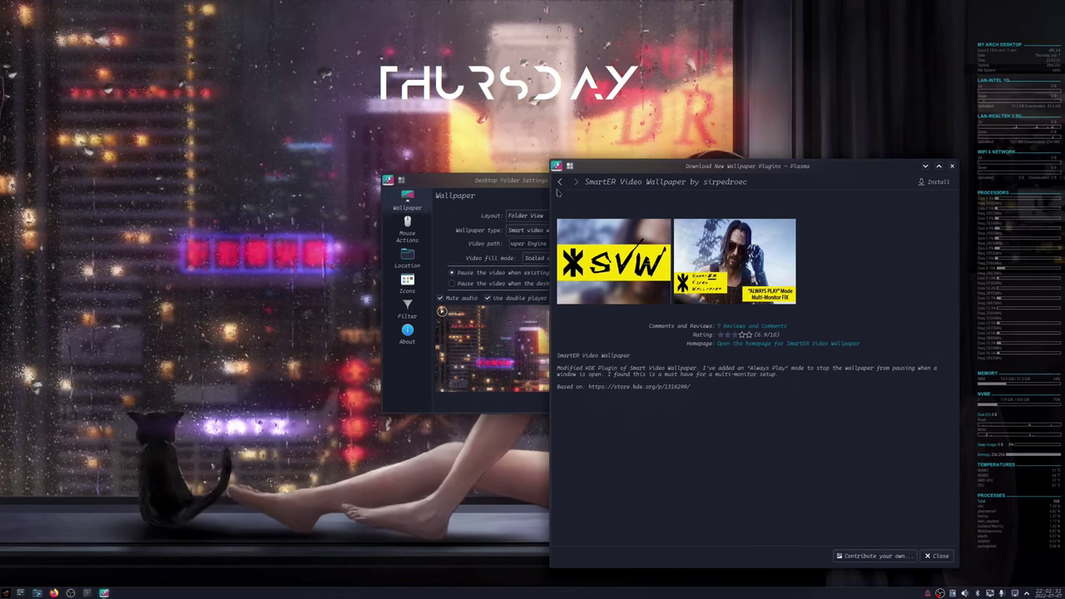
pyautogui.click(559, 181)
pyautogui.scroll(-3, 715, 363)
pyautogui.scroll(-2, 715, 363)
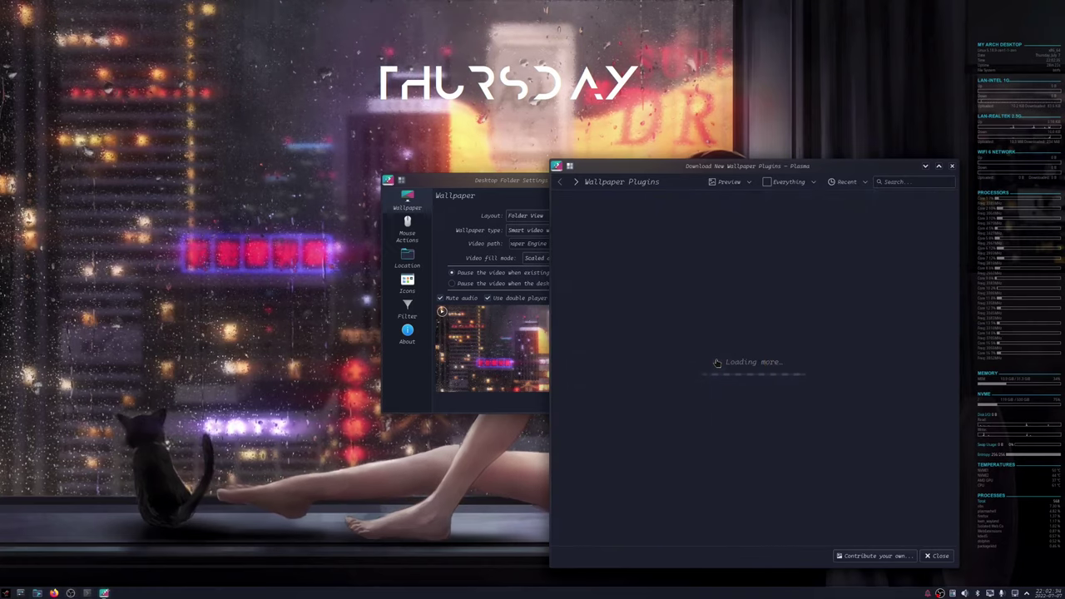
pyautogui.scroll(-2, 716, 360)
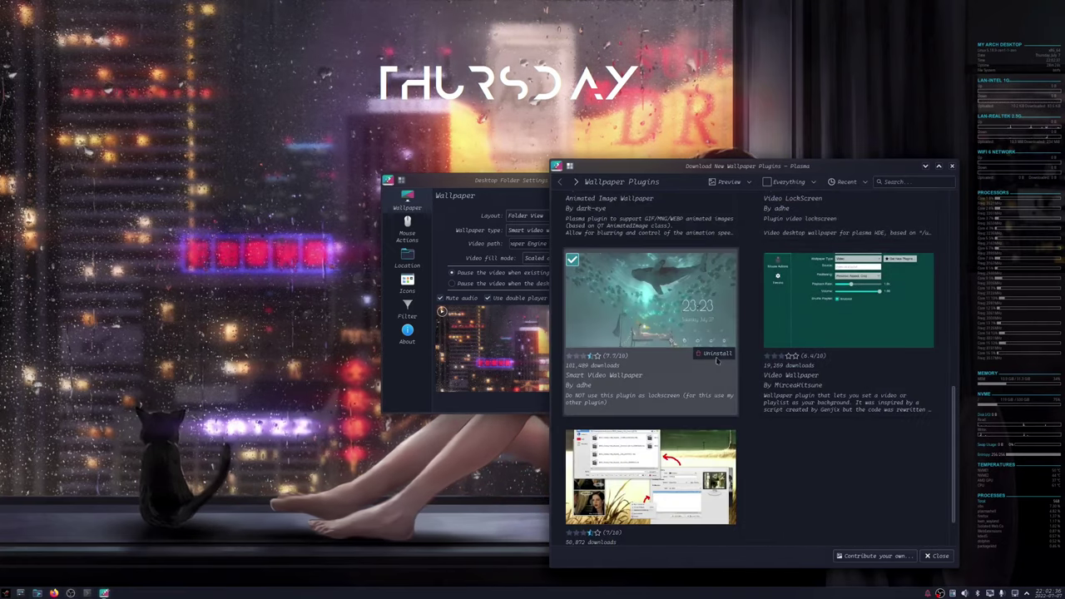
pyautogui.scroll(-2, 716, 360)
# Step: Compare Smart Video Wallpaper, then install SmartER Video Wallpaper and close the store
pyautogui.click(716, 358)
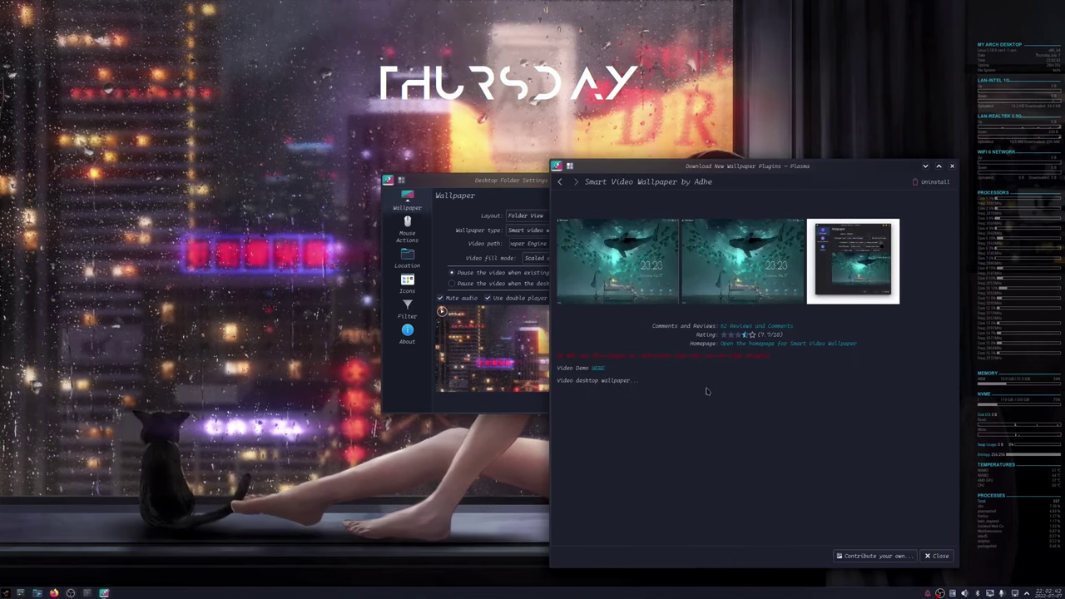
pyautogui.click(559, 181)
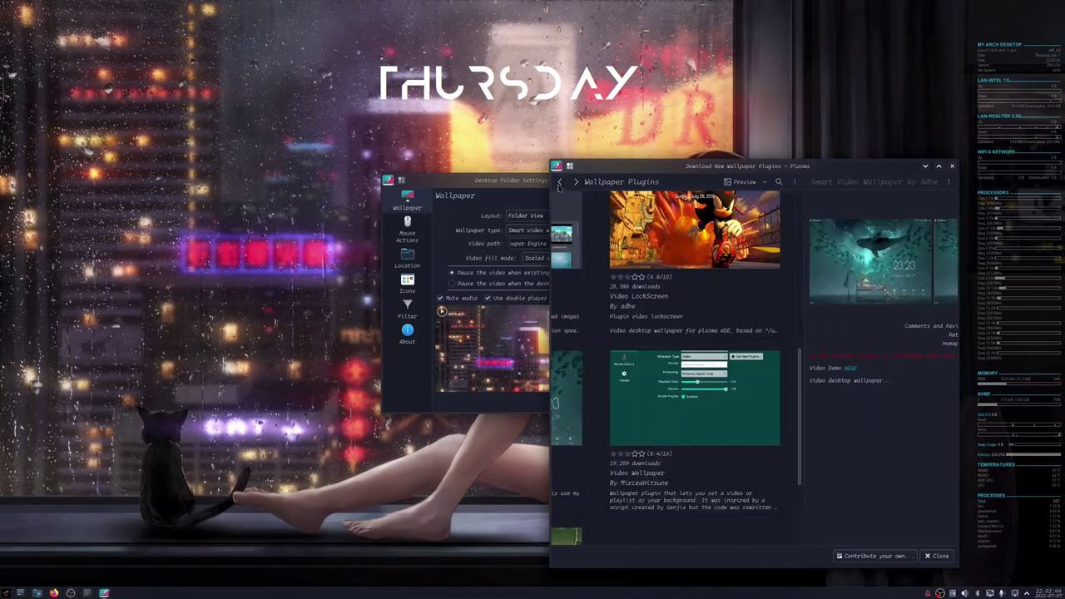
pyautogui.scroll(-5, 825, 385)
pyautogui.scroll(2, 825, 385)
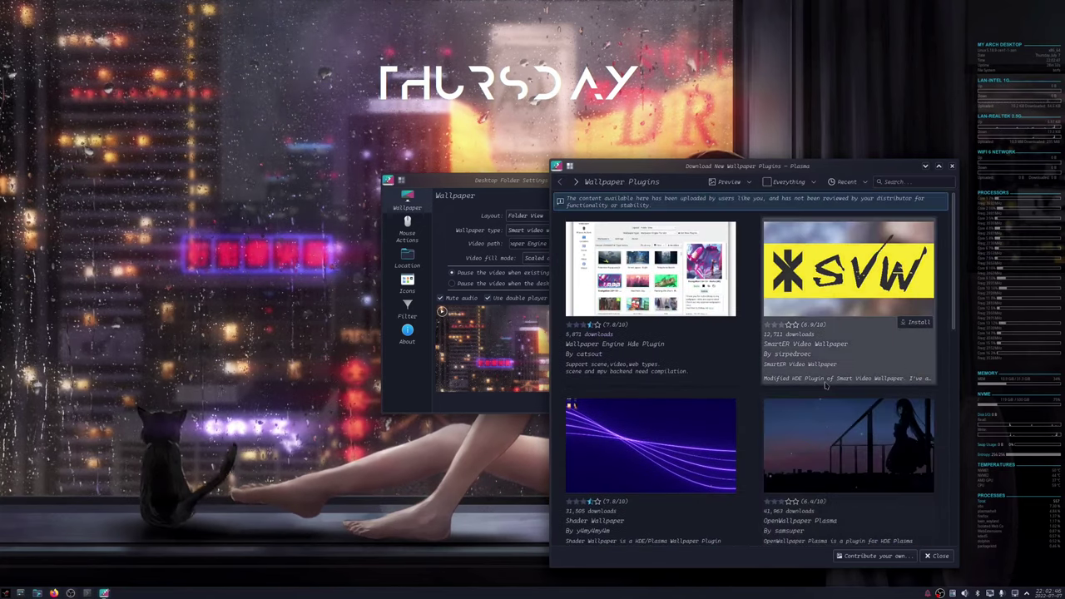
pyautogui.click(918, 323)
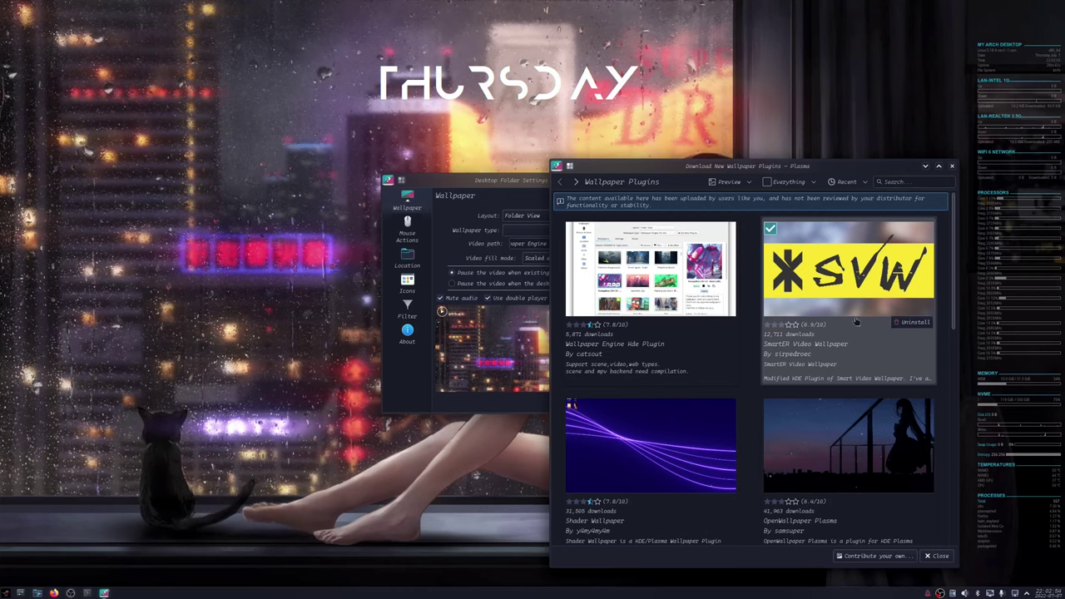
pyautogui.click(938, 557)
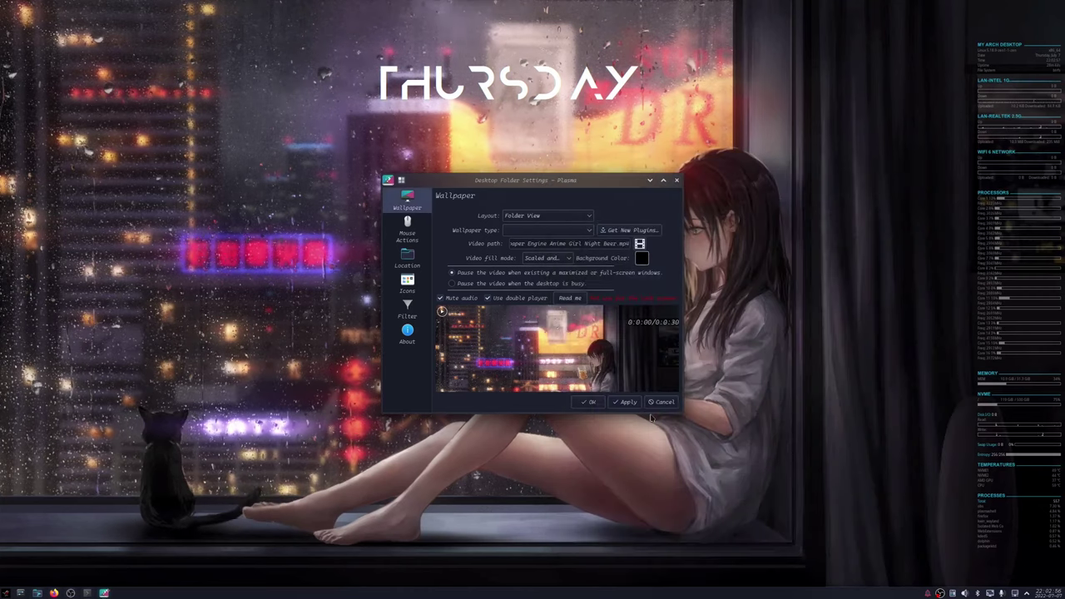
# Step: Switch the wallpaper type to SmartER video wallpaper using the Fedora Girl webm from Videos
pyautogui.click(546, 230)
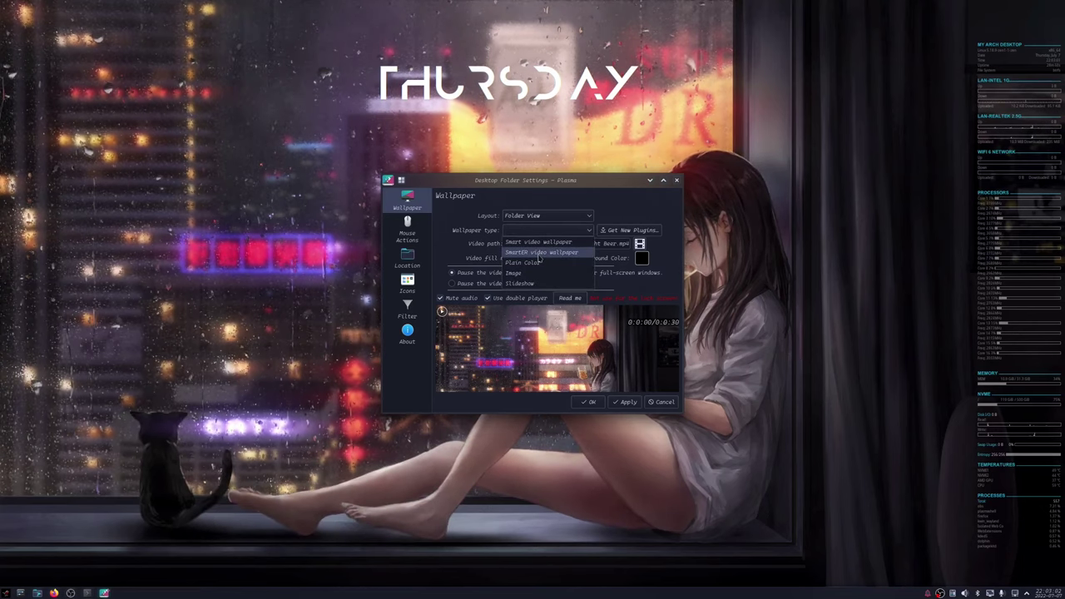
pyautogui.click(539, 254)
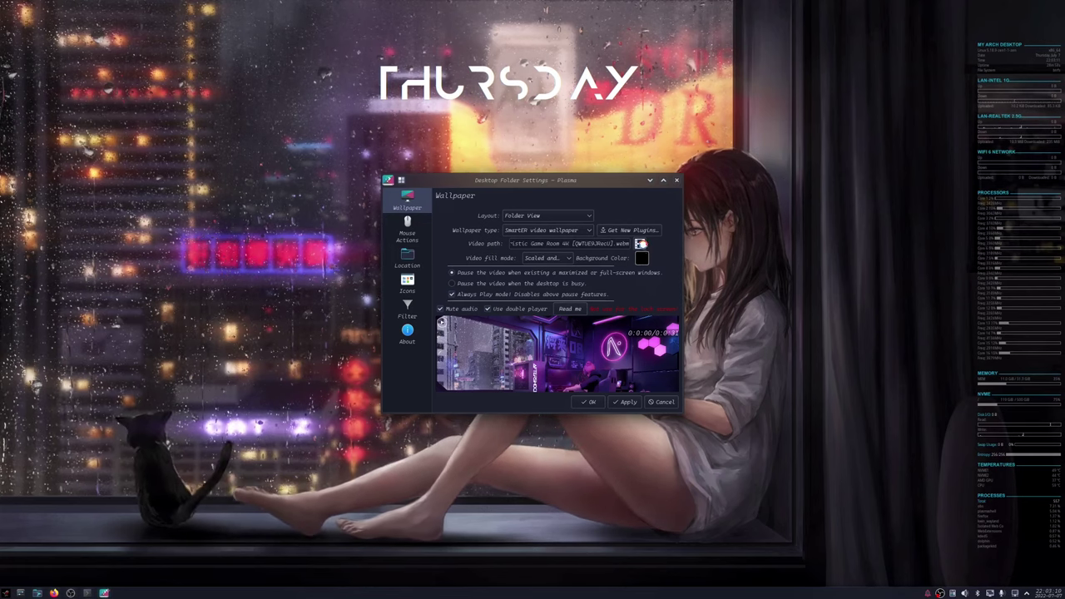
pyautogui.click(640, 243)
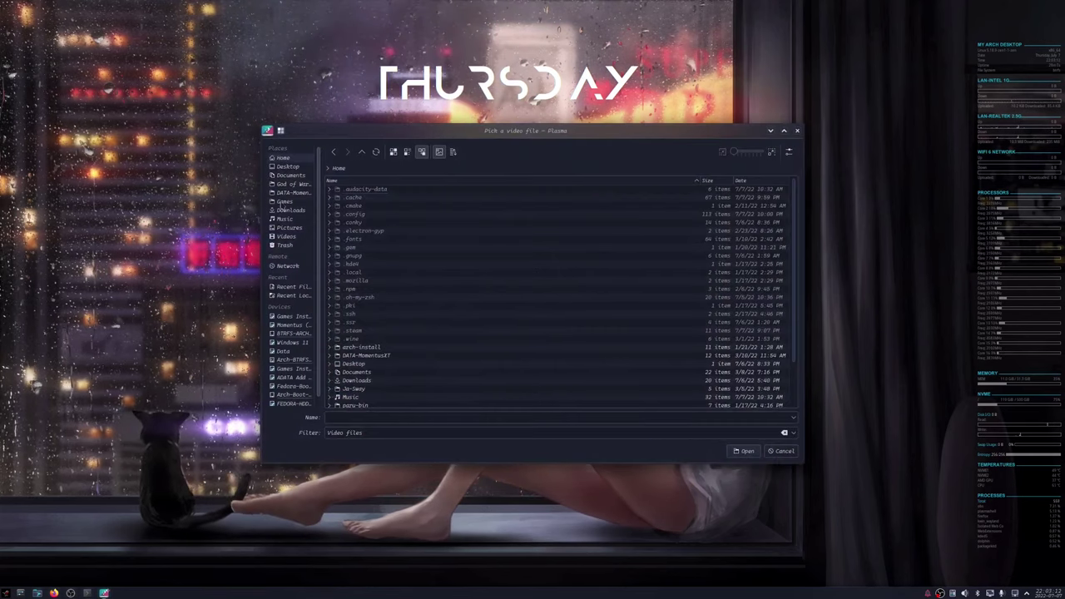
pyautogui.click(287, 237)
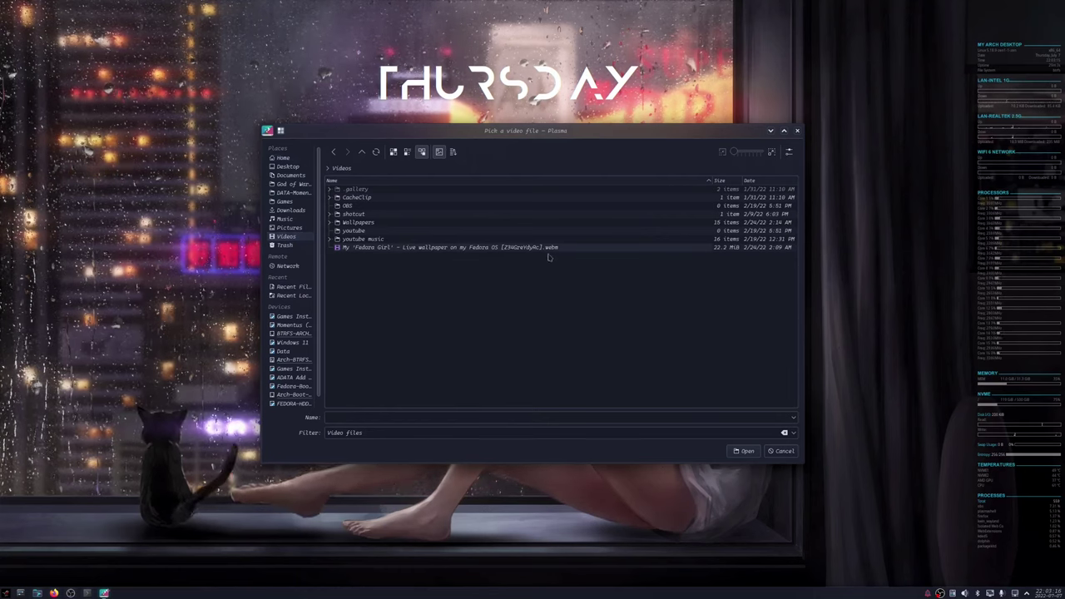
pyautogui.click(422, 251)
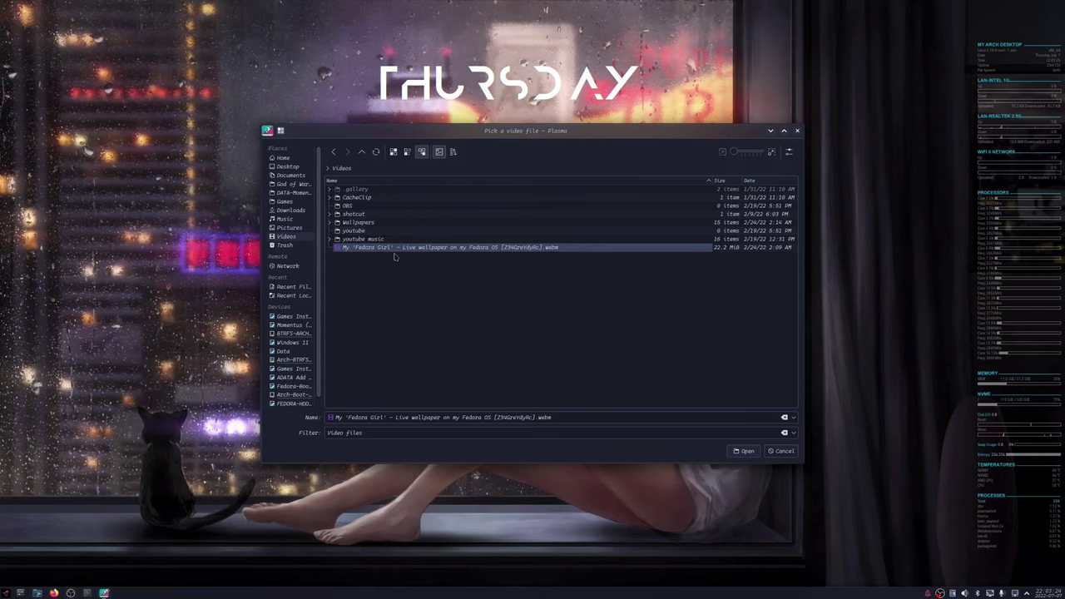
pyautogui.click(753, 450)
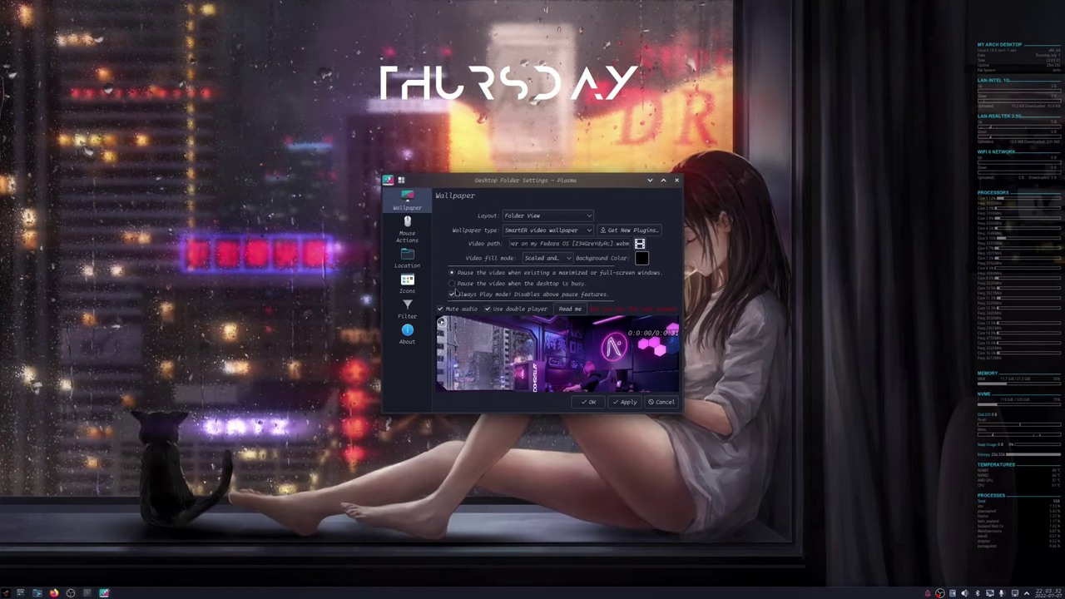
# Step: Set the video wallpaper to Always Play mode, apply it, and close with OK
pyautogui.click(453, 284)
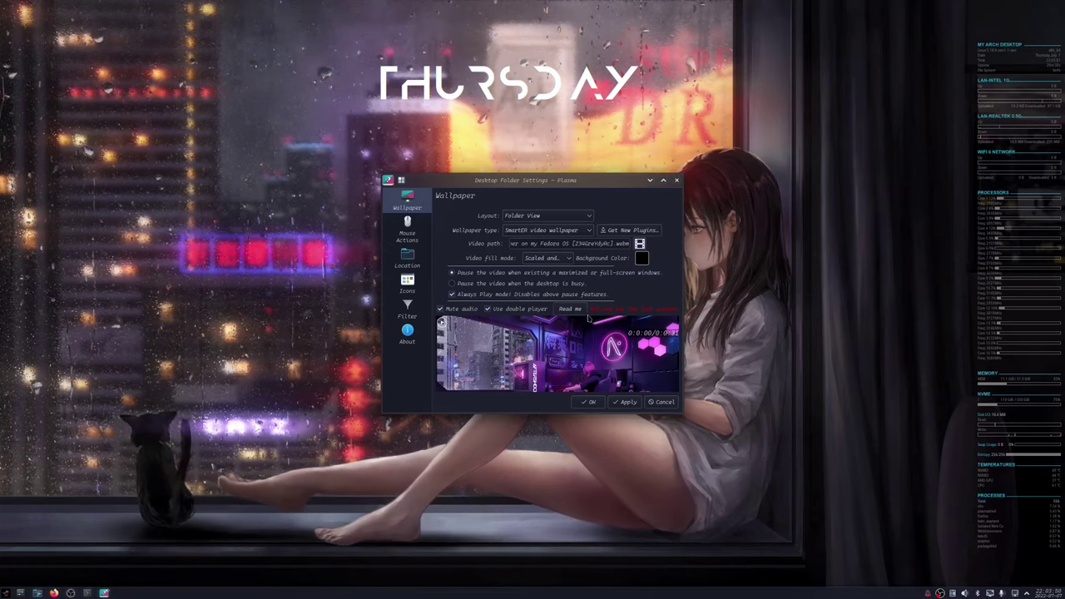
pyautogui.click(628, 403)
pyautogui.click(591, 401)
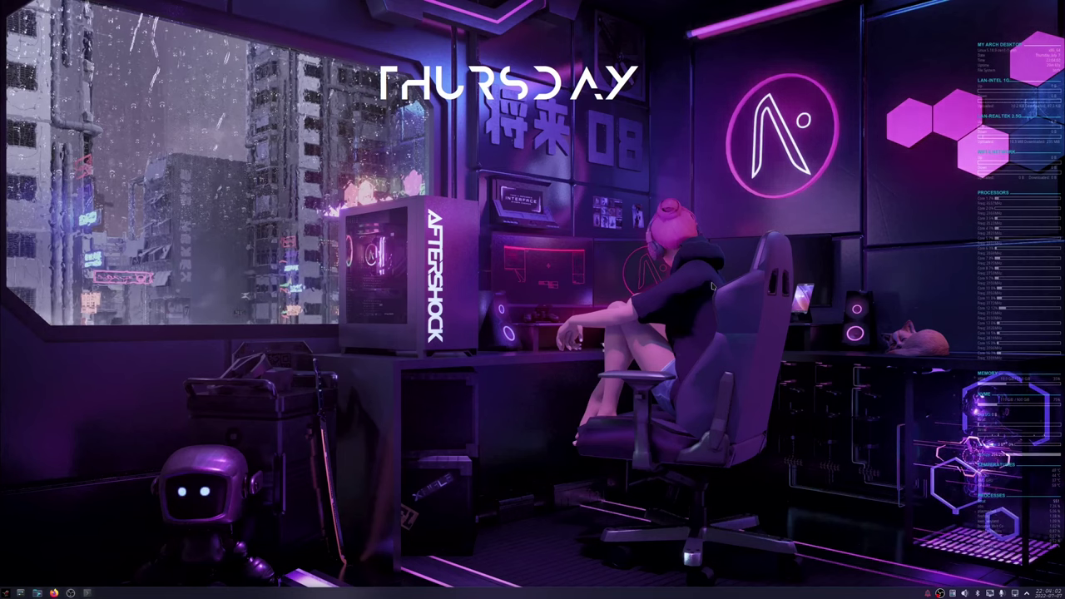
pyautogui.rightClick(499, 316)
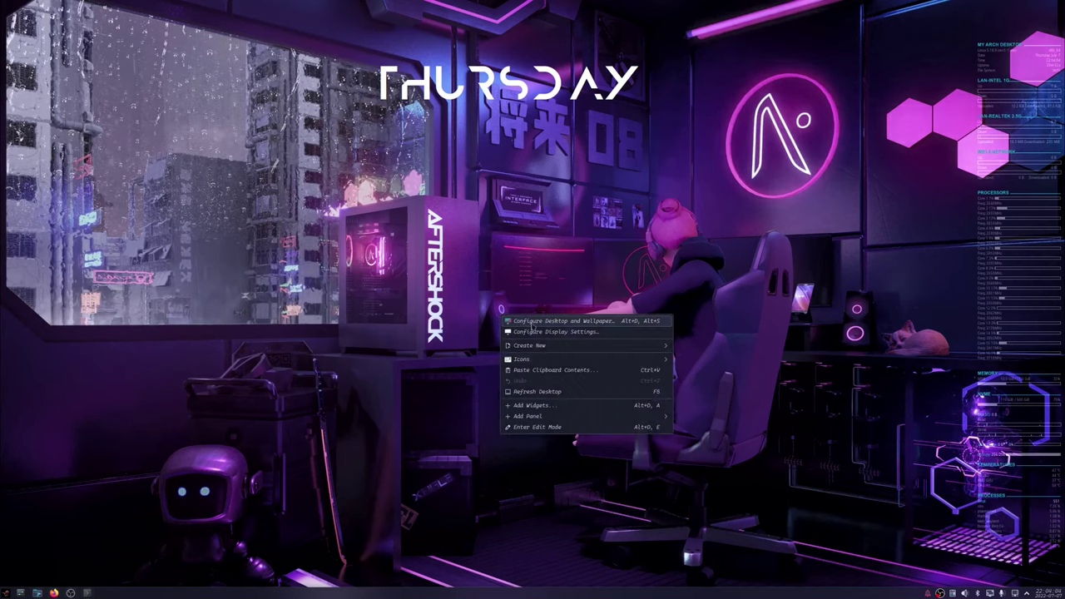
pyautogui.click(531, 321)
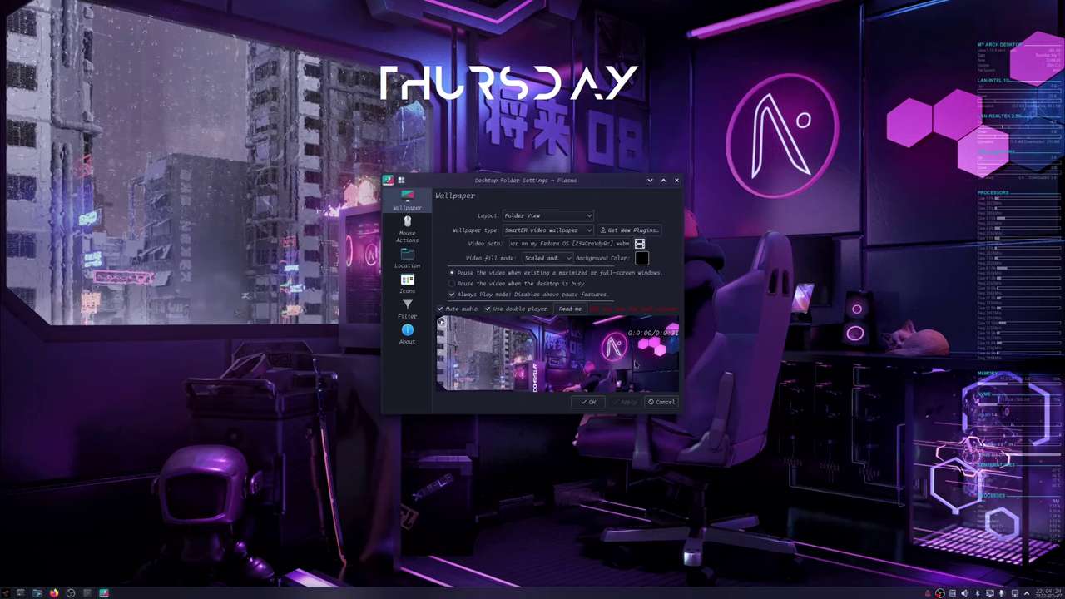
pyautogui.click(590, 402)
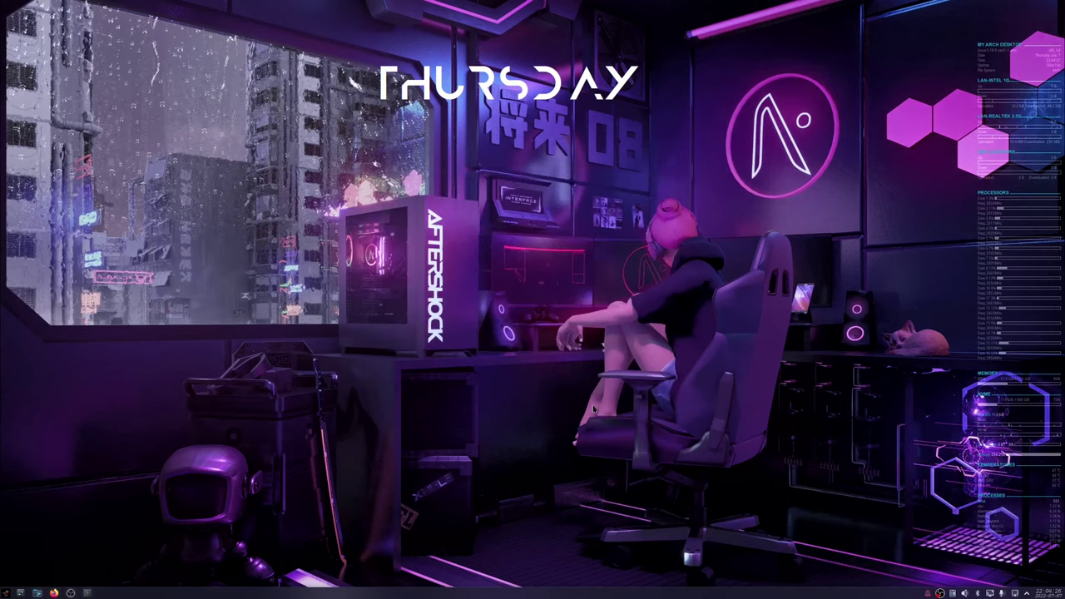